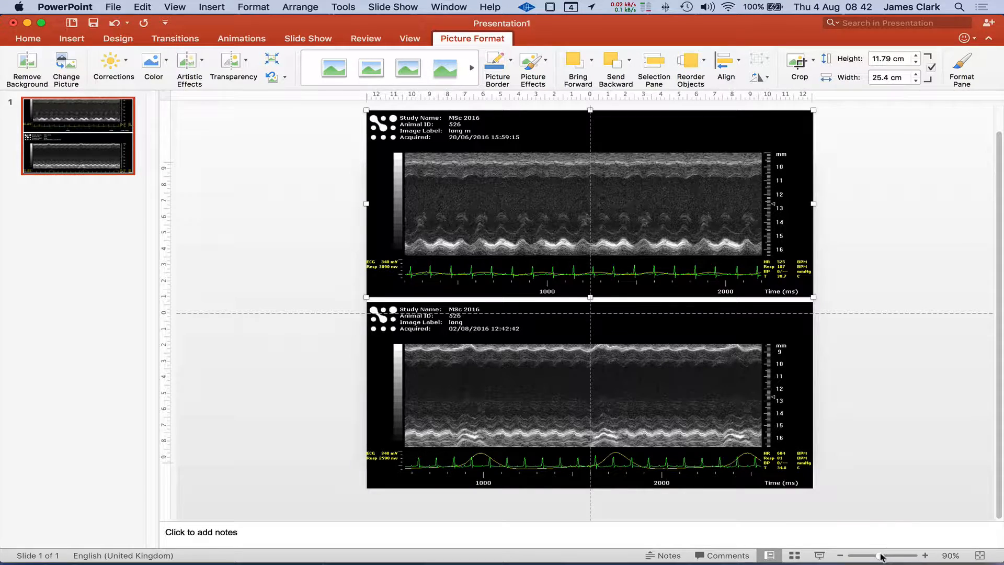
- Inspect the upper and lower ultrasound images up close, including their depth scales and time axes
left_click_drag(881, 558, 890, 556)
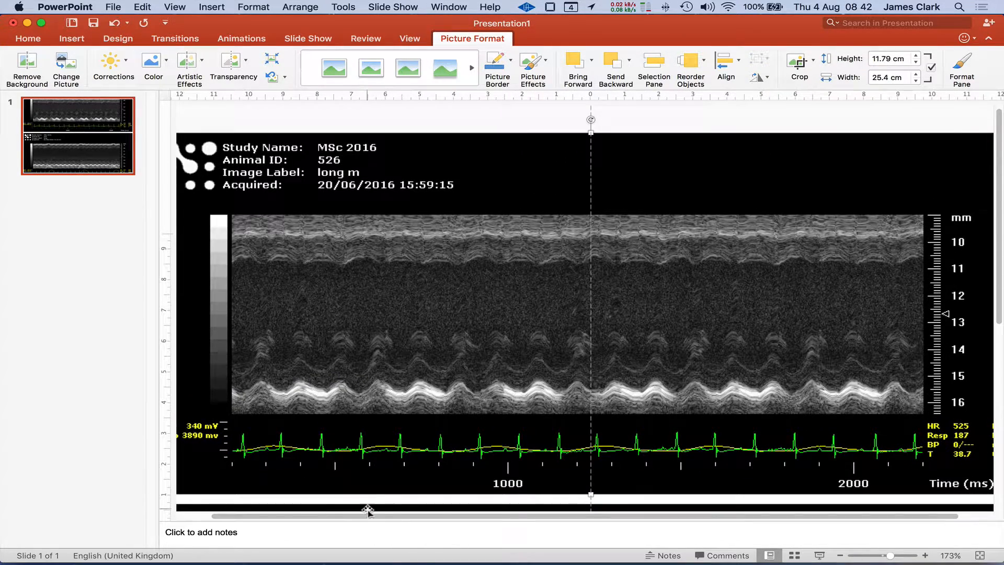
left_click_drag(306, 517, 349, 517)
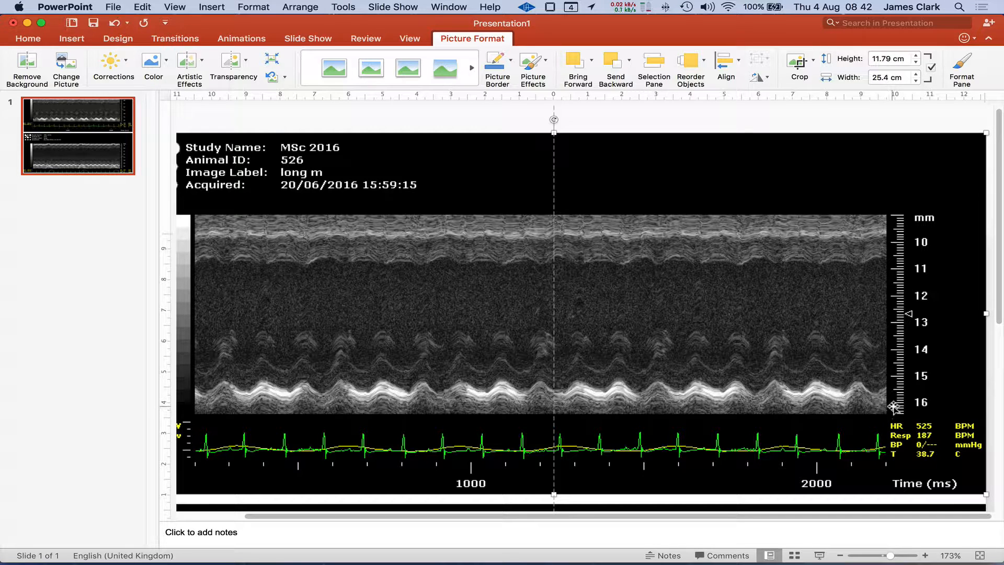
left_click_drag(999, 320, 1001, 517)
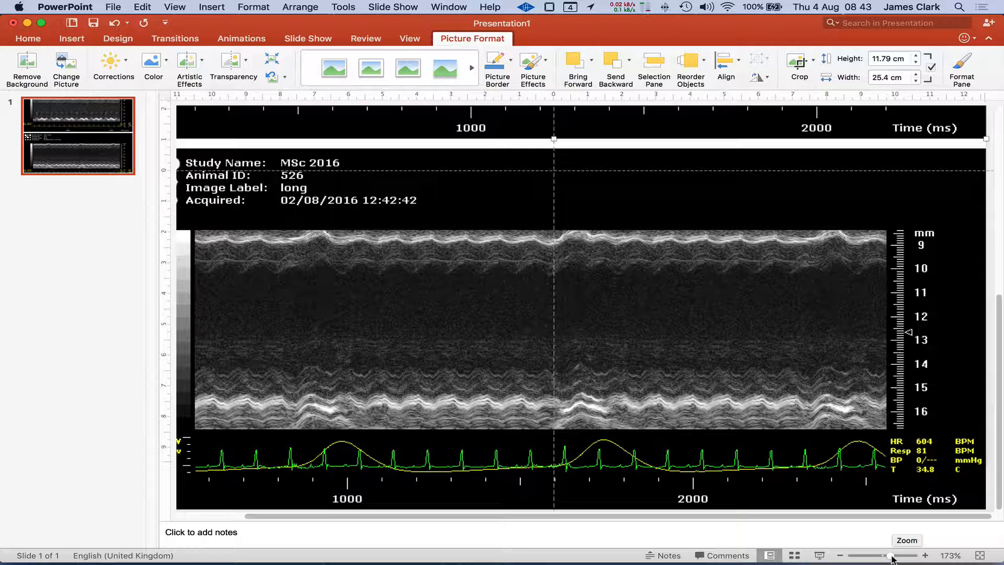
left_click_drag(891, 557, 881, 560)
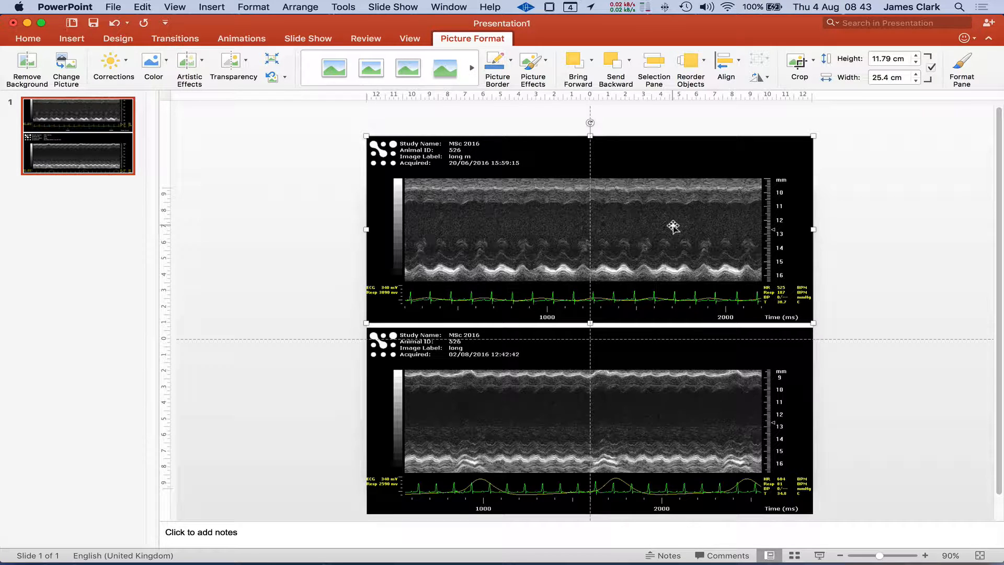
- Crop the upper image to its right-hand end with the depth scale, about 6.51 by 8.93 cm, removing the header and ECG trace
left_click(797, 62)
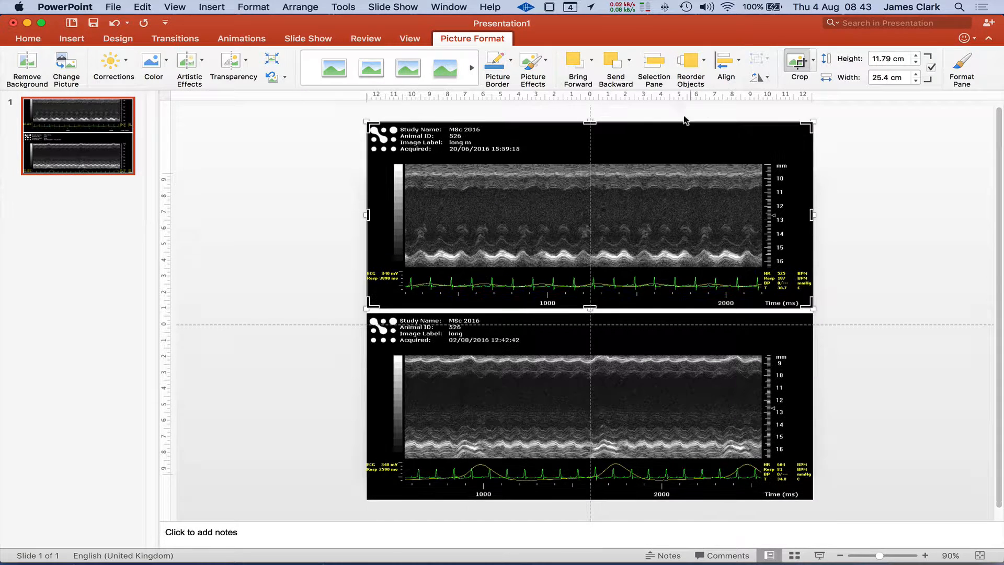
left_click_drag(589, 122, 588, 162)
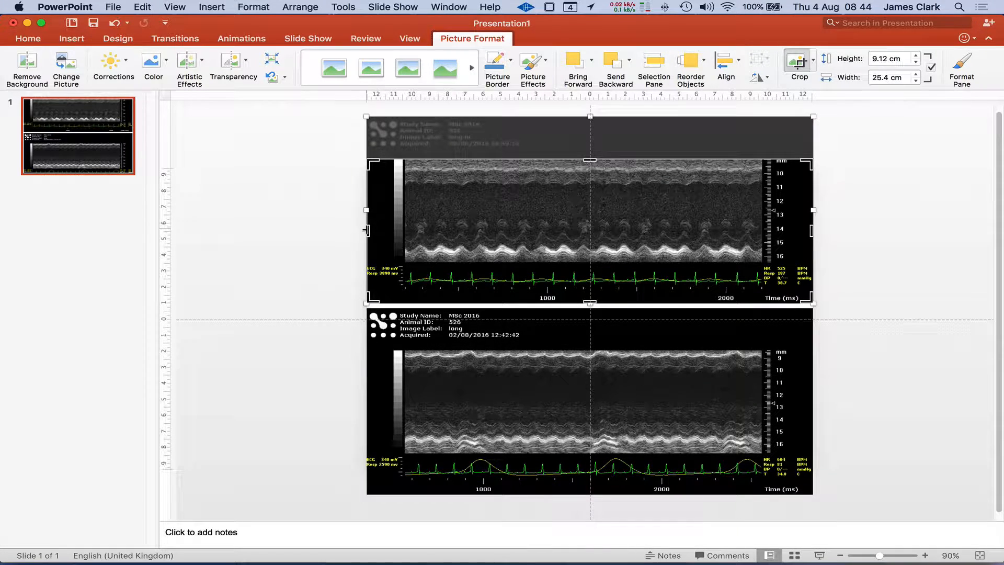
left_click_drag(367, 225, 656, 233)
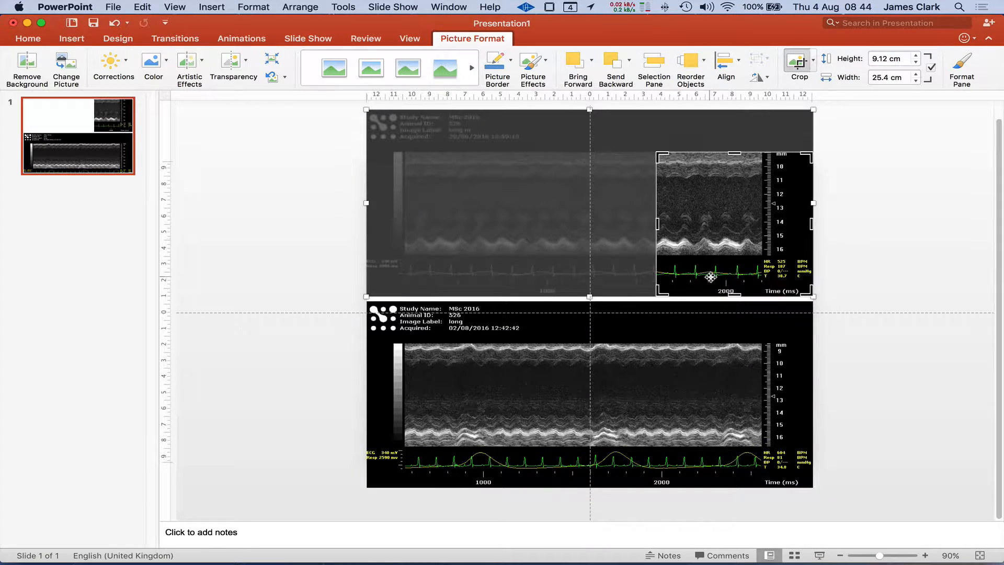
left_click_drag(734, 294, 734, 255)
left_click(859, 256)
- Crop the lower image to the right-hand trace and depth scale, about 6.63 cm high and 7.7 cm wide
left_click(713, 389)
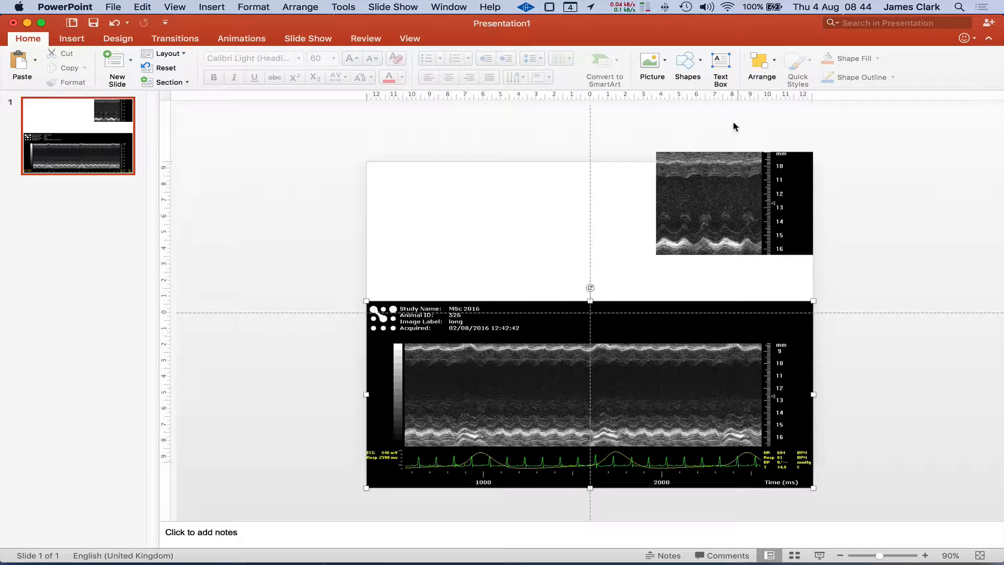
left_click(799, 62)
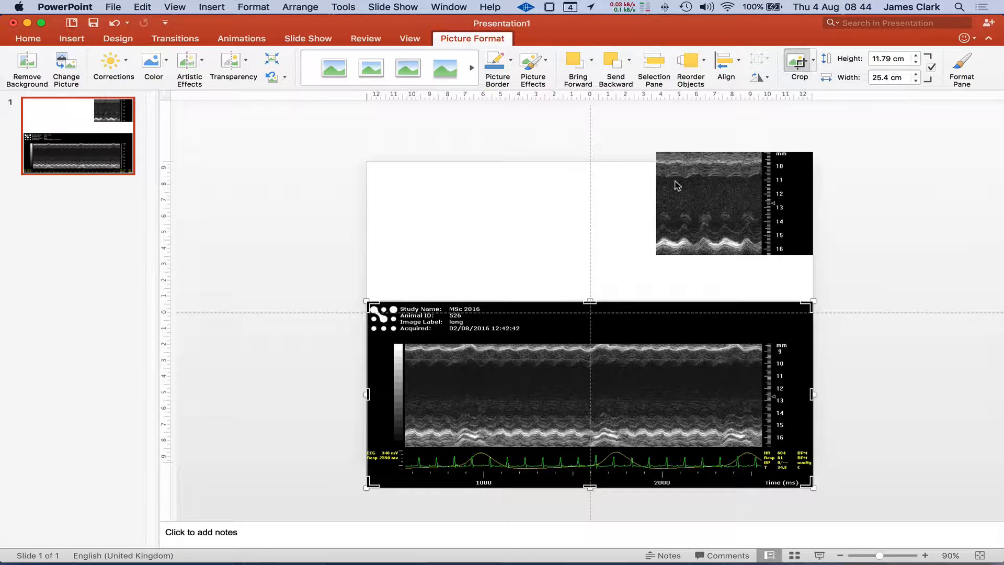
left_click_drag(588, 302, 585, 342)
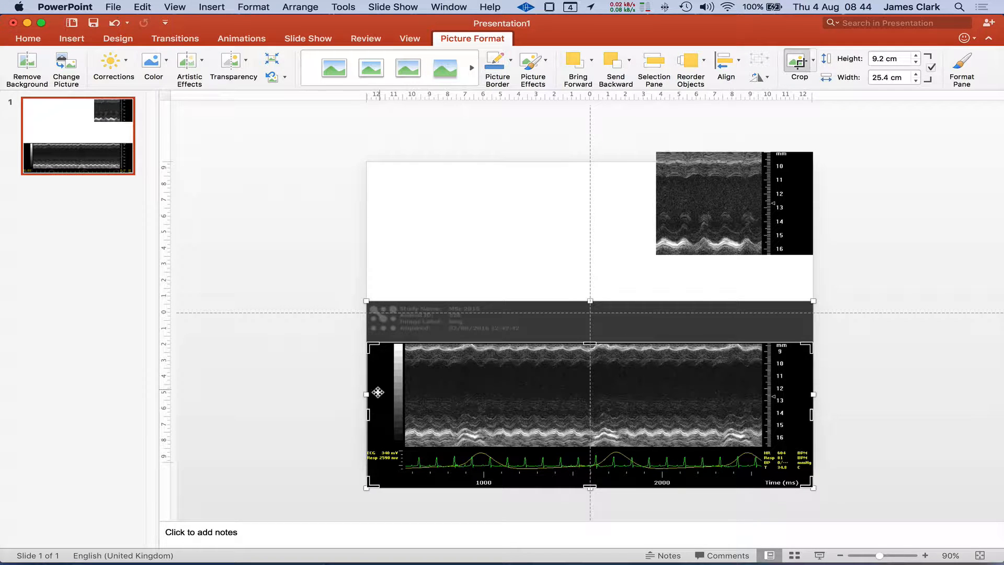
left_click_drag(367, 414, 659, 425)
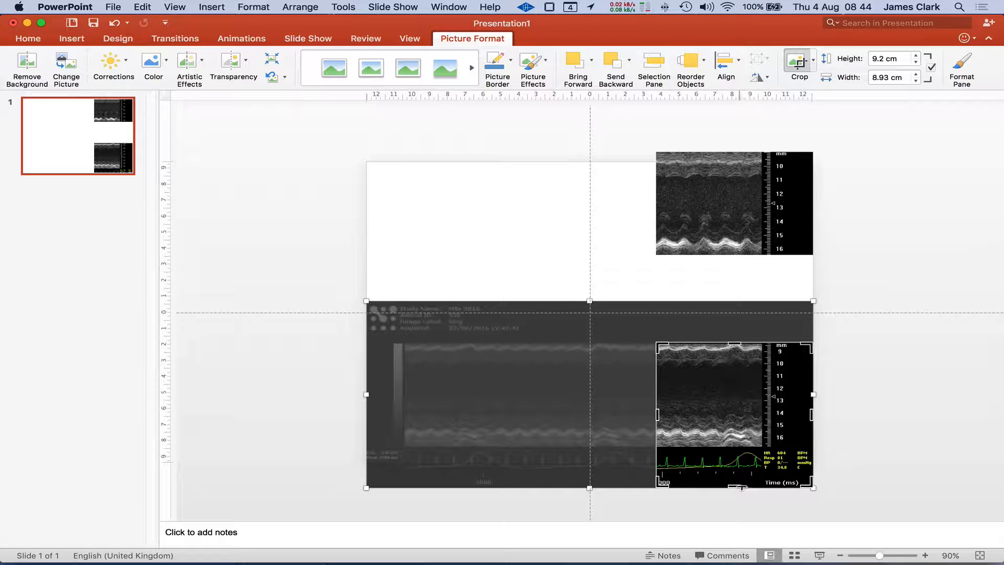
left_click_drag(739, 488, 741, 445)
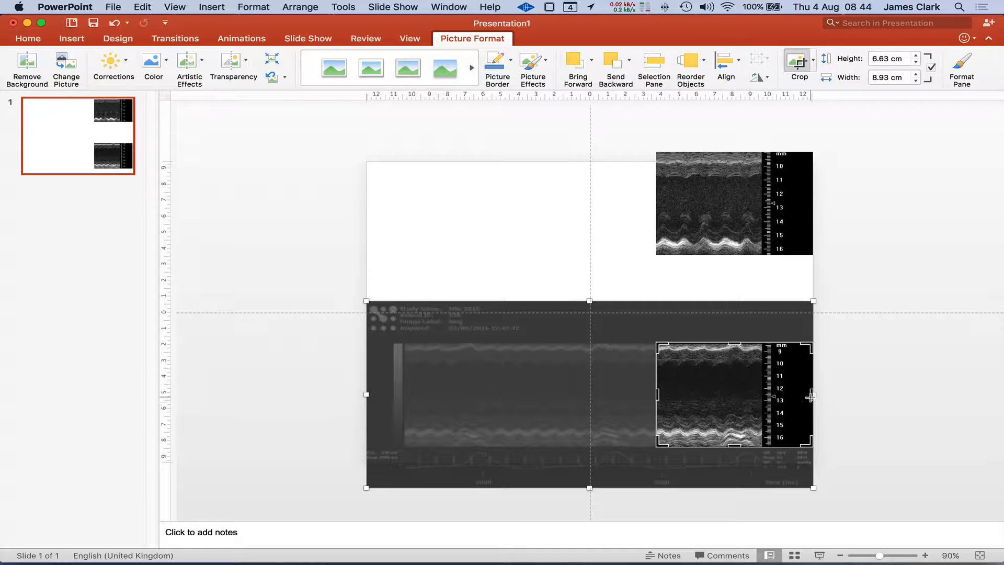
left_click_drag(813, 396, 791, 397)
- Crop the black margin off the upper image's right side to about 7.7 cm wide and move it down just above the lower image
left_click(745, 223)
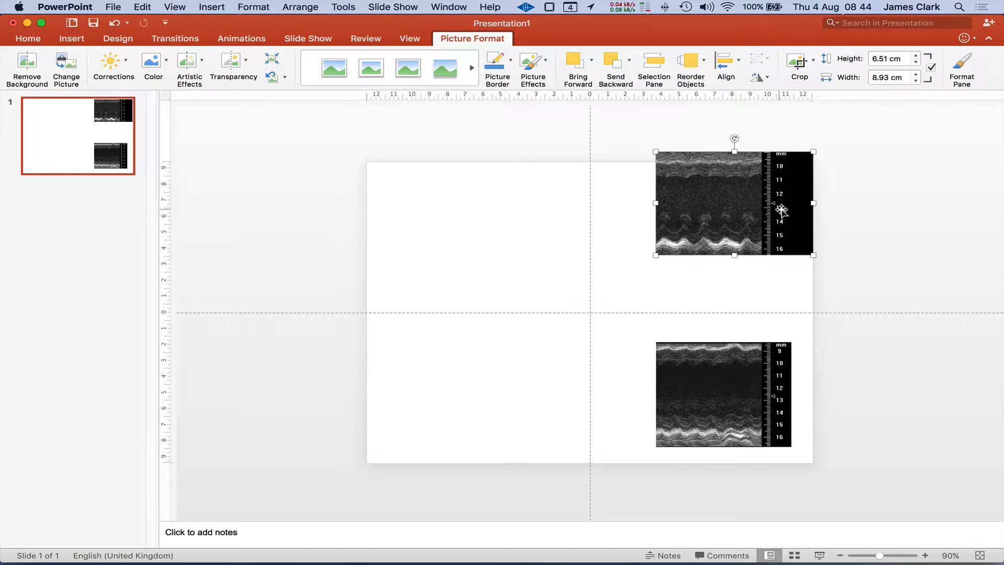
left_click(793, 63)
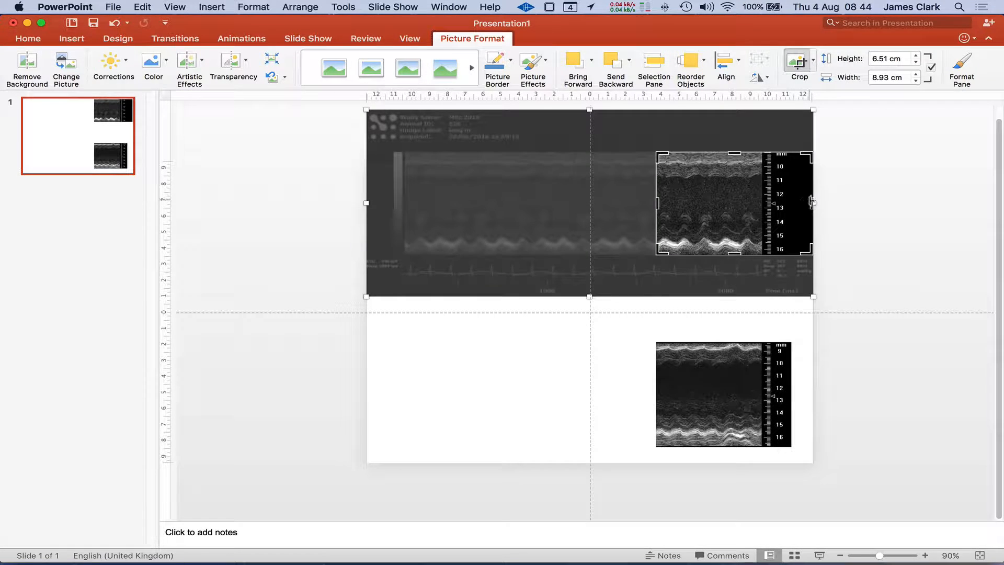
left_click_drag(812, 202, 746, 270)
left_click(776, 316)
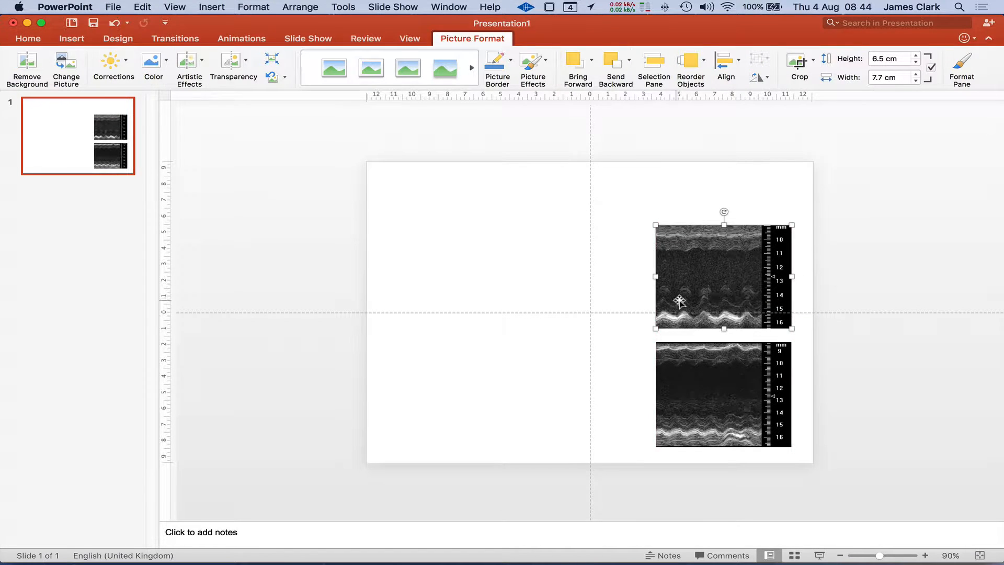
- Raise the upper image slightly and place the lower image to its left at the same height
left_click_drag(679, 301, 683, 278)
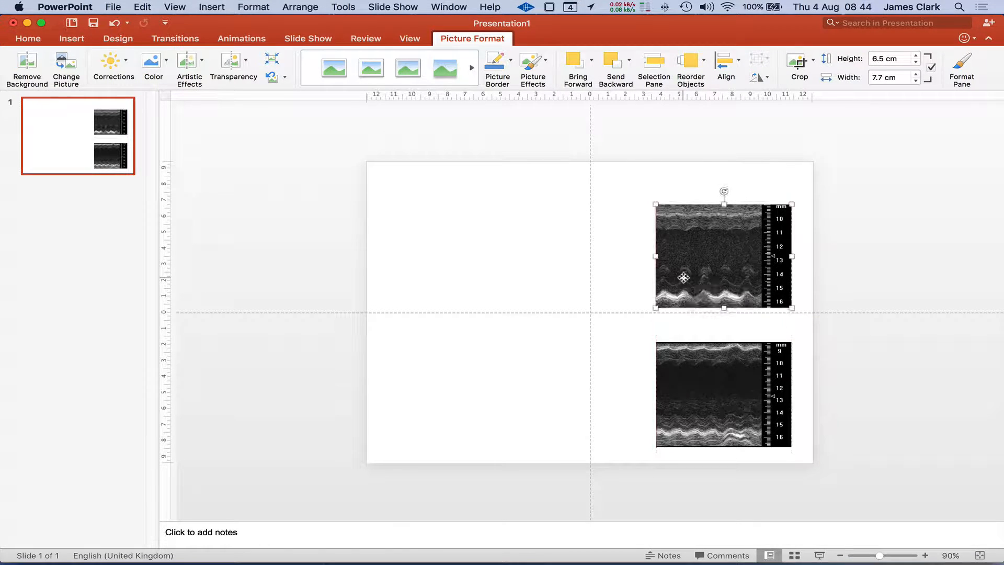
left_click_drag(700, 407, 533, 269)
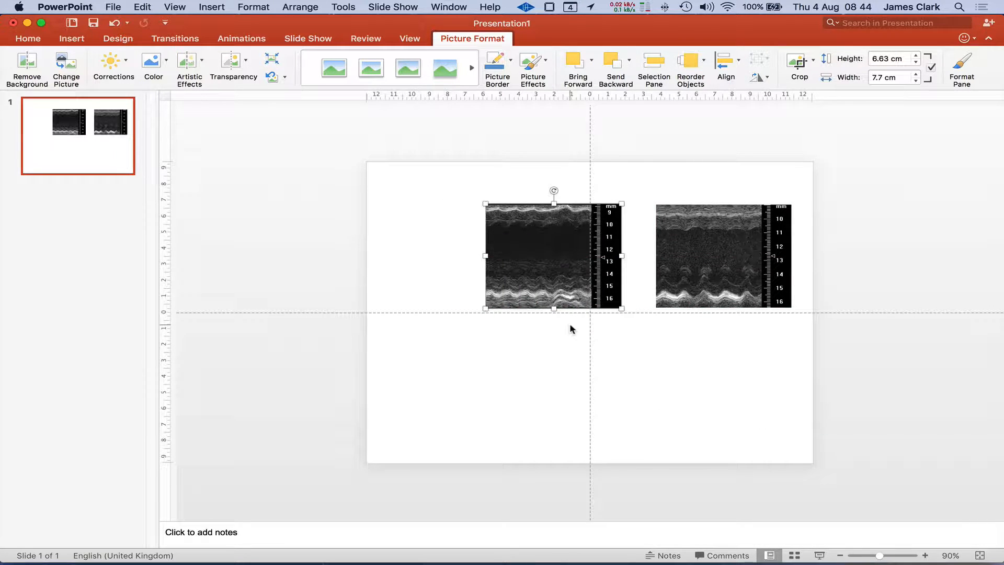
- Move the right image closer to the left one, aligning their top edges
left_click(925, 555)
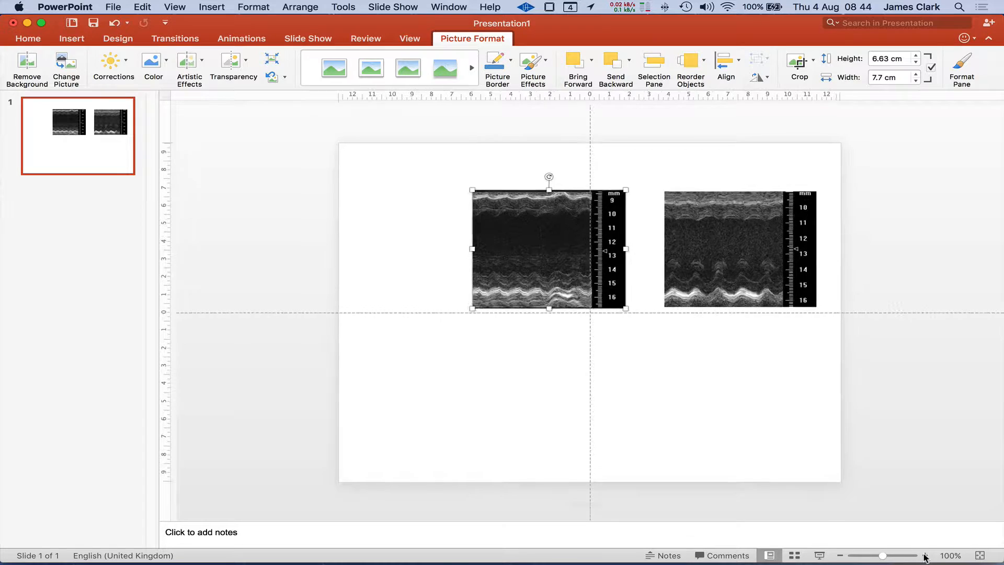
left_click(925, 555)
left_click(925, 555)
left_click(925, 556)
left_click(925, 555)
left_click(924, 555)
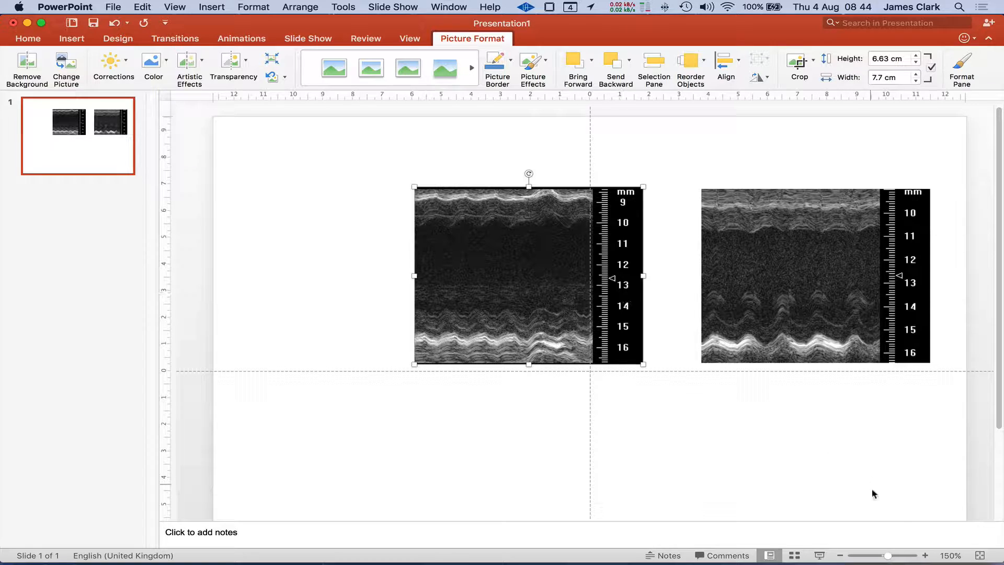
left_click(925, 555)
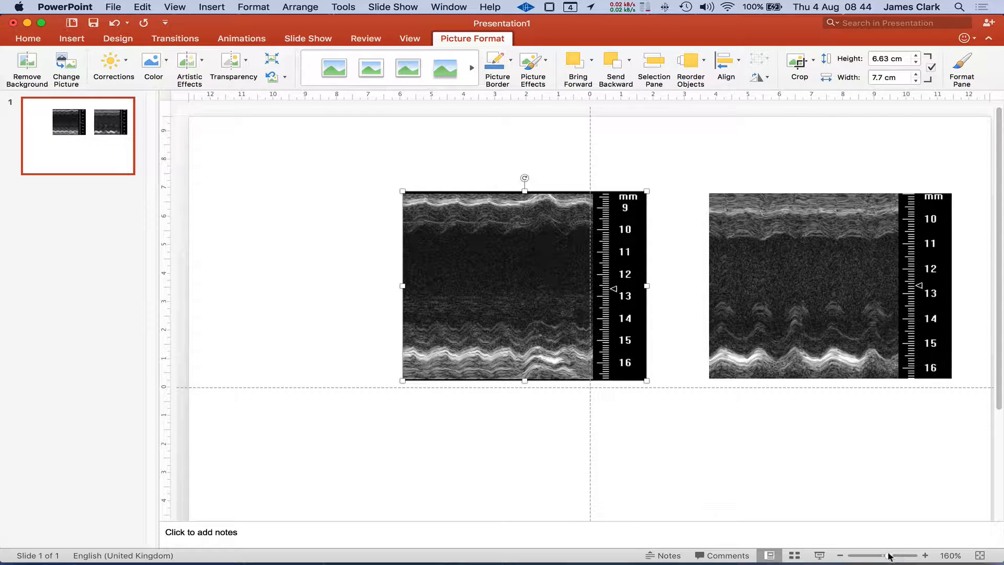
left_click_drag(889, 556, 892, 557)
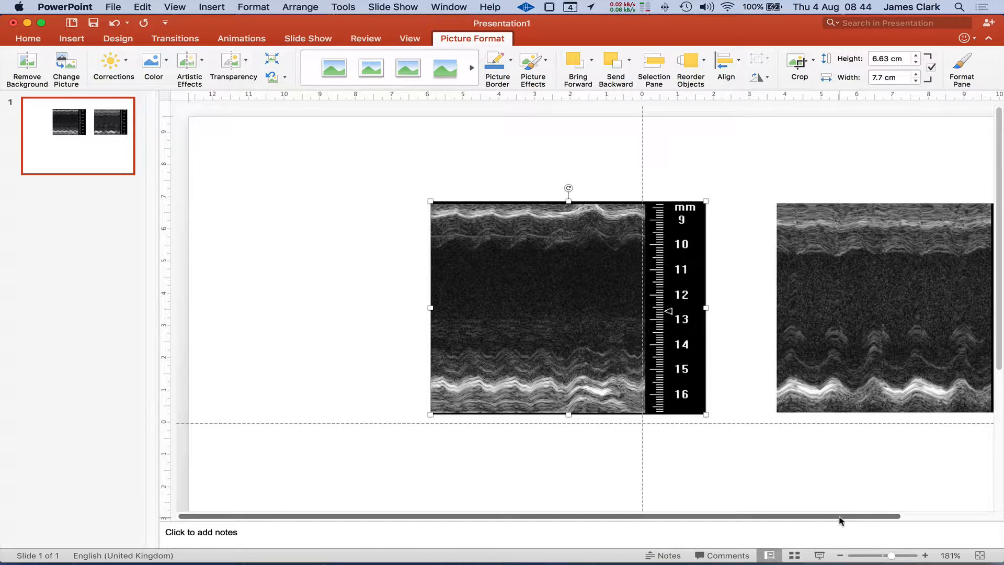
left_click_drag(887, 516, 978, 515)
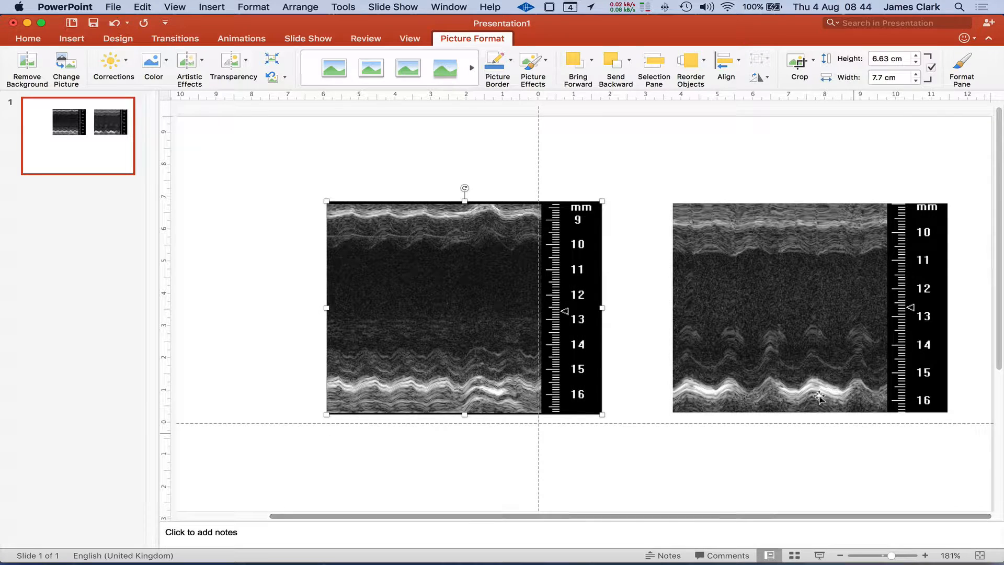
left_click_drag(798, 356, 752, 349)
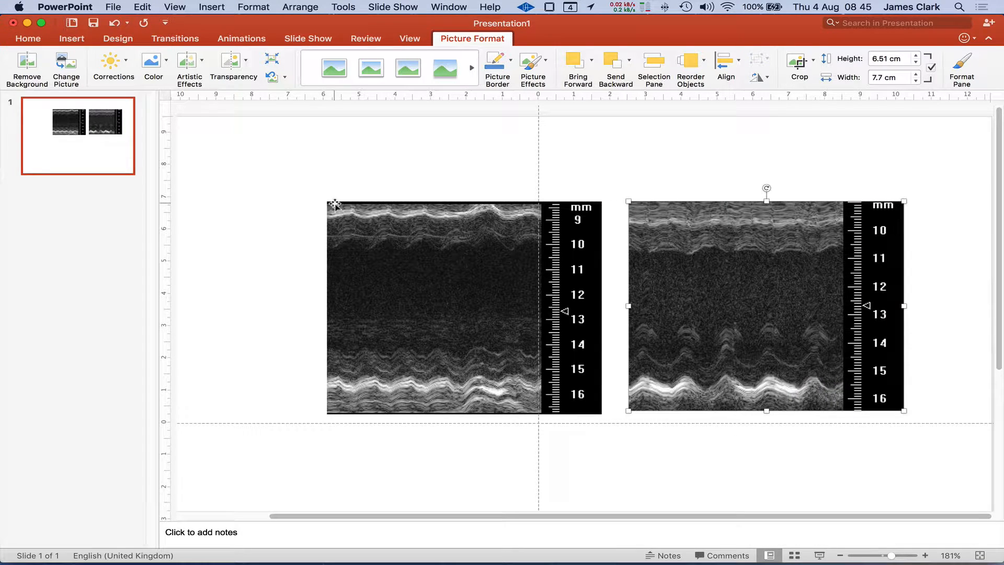
- Crop the thin black strip off the top of the left image, bringing its height to about 6.55 cm
left_click(390, 226)
left_click(798, 61)
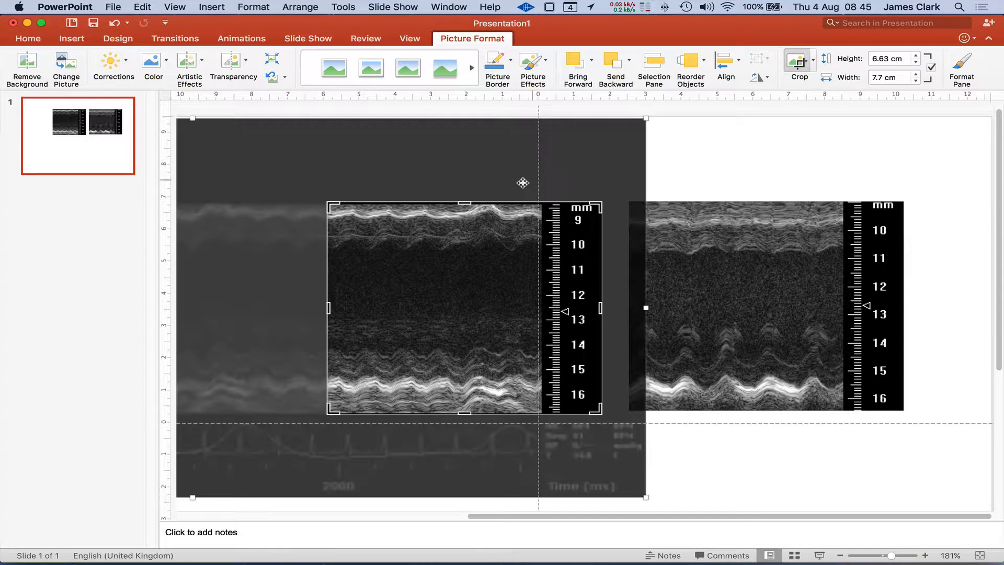
mouse_move(464, 202)
left_mouse_down()
mouse_move(469, 212)
mouse_move(469, 203)
left_mouse_up()
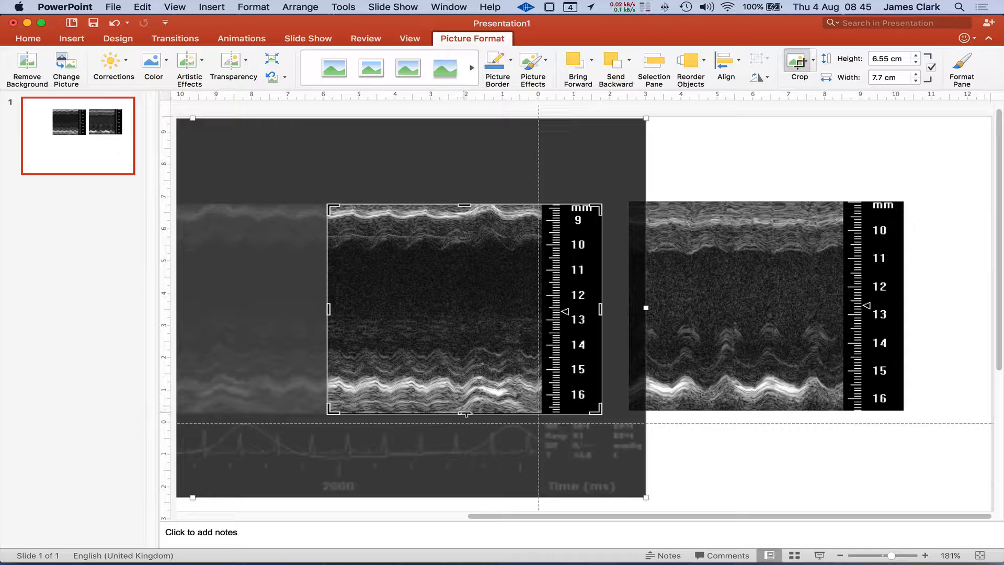